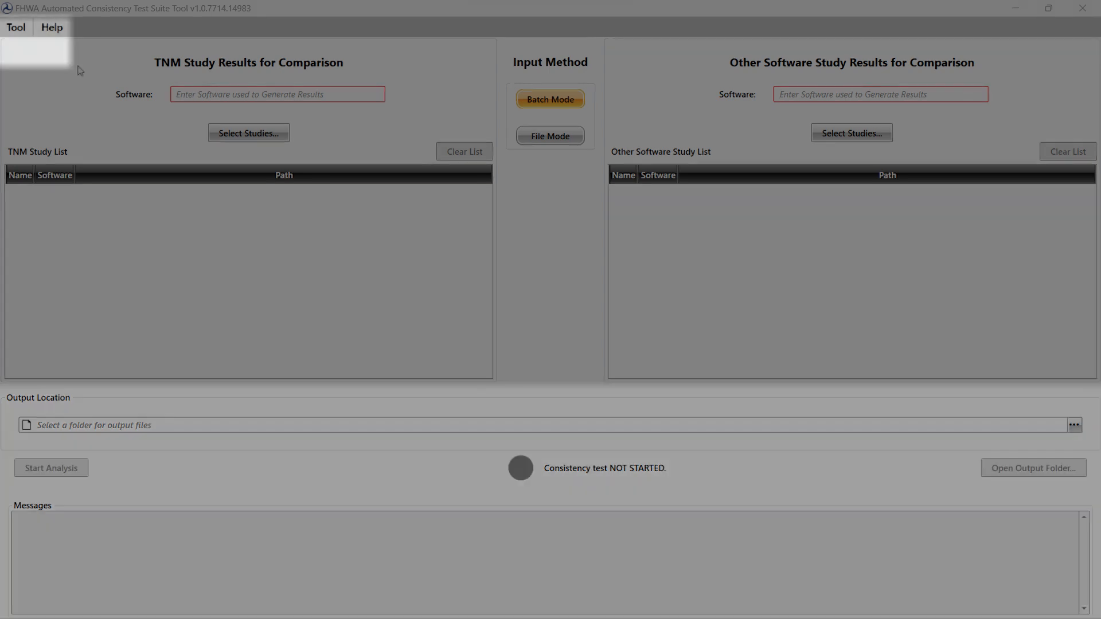
Step: View the program's version and build information, close it, and open the User's Guide
click(16, 27)
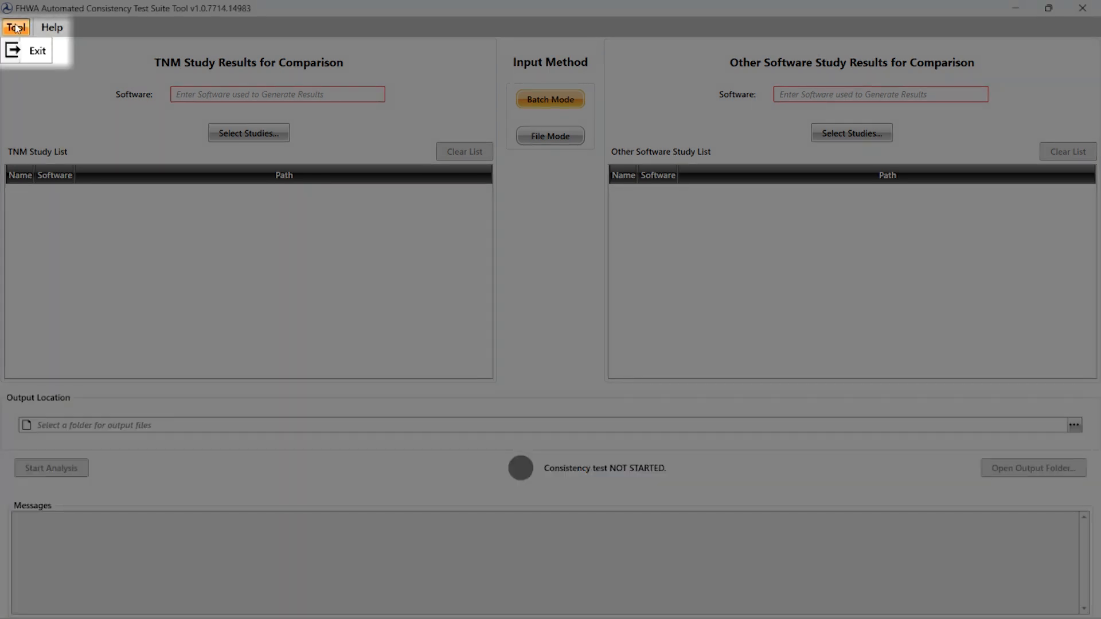
mouse_move(53, 28)
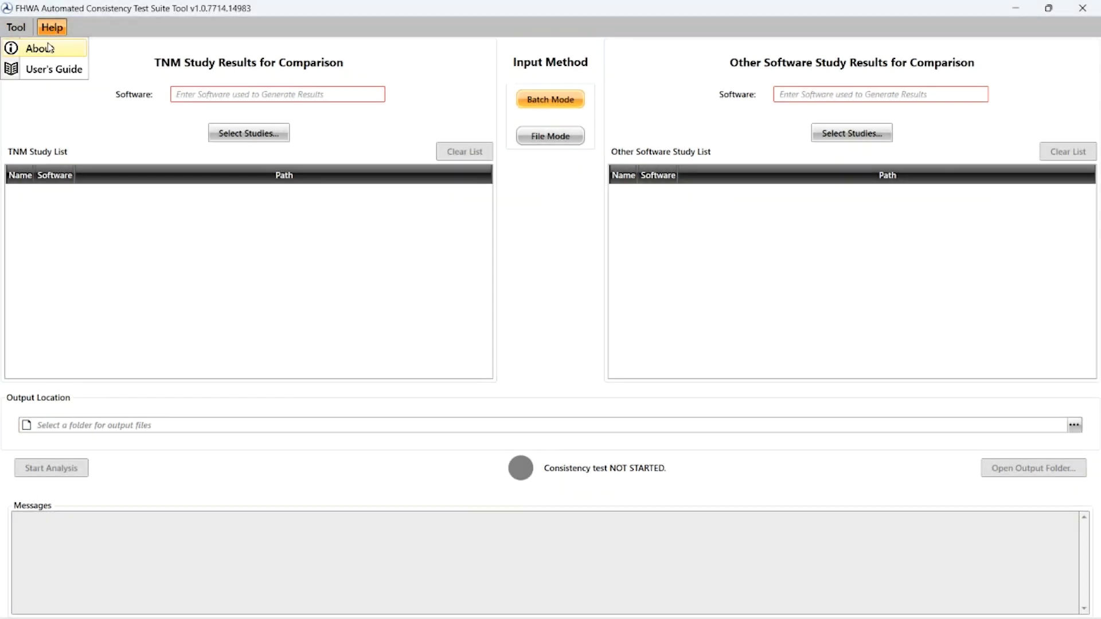
click(50, 48)
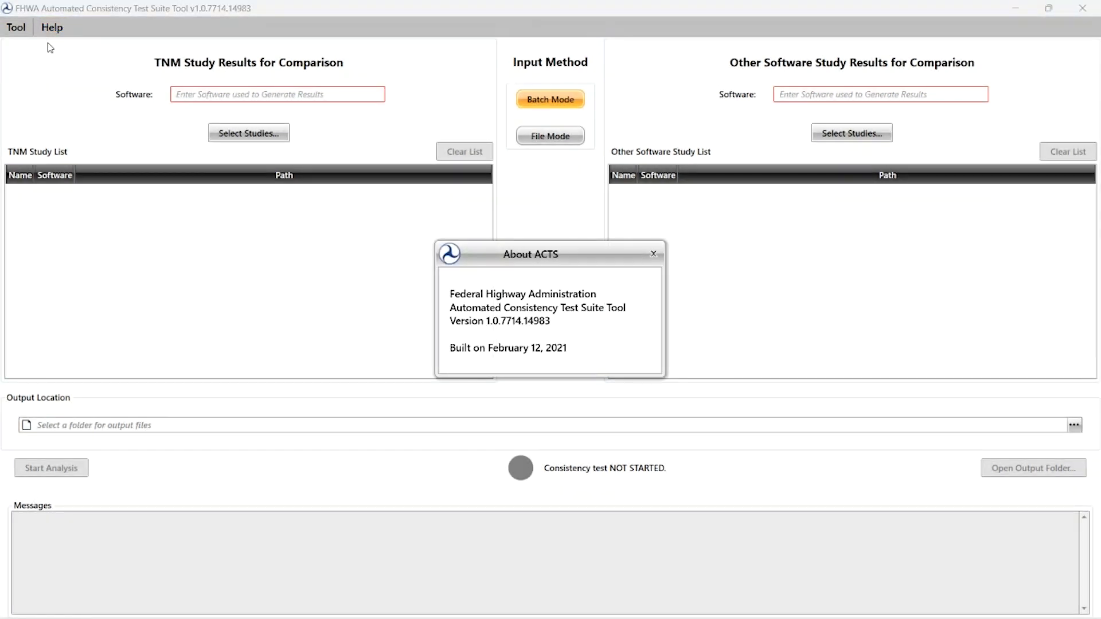
click(653, 254)
click(53, 27)
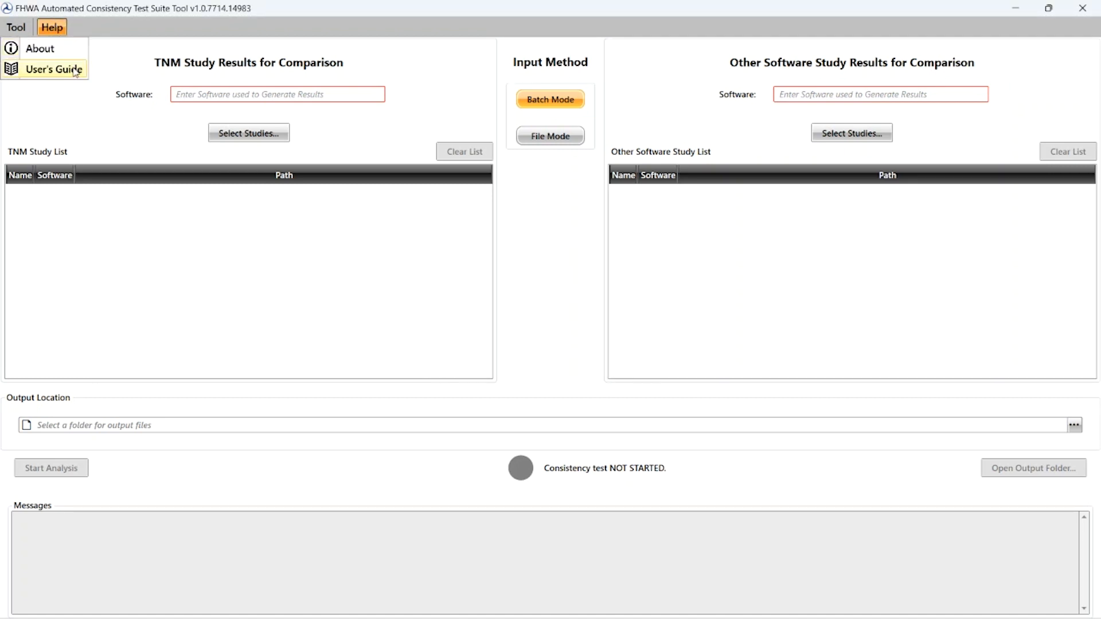
click(77, 71)
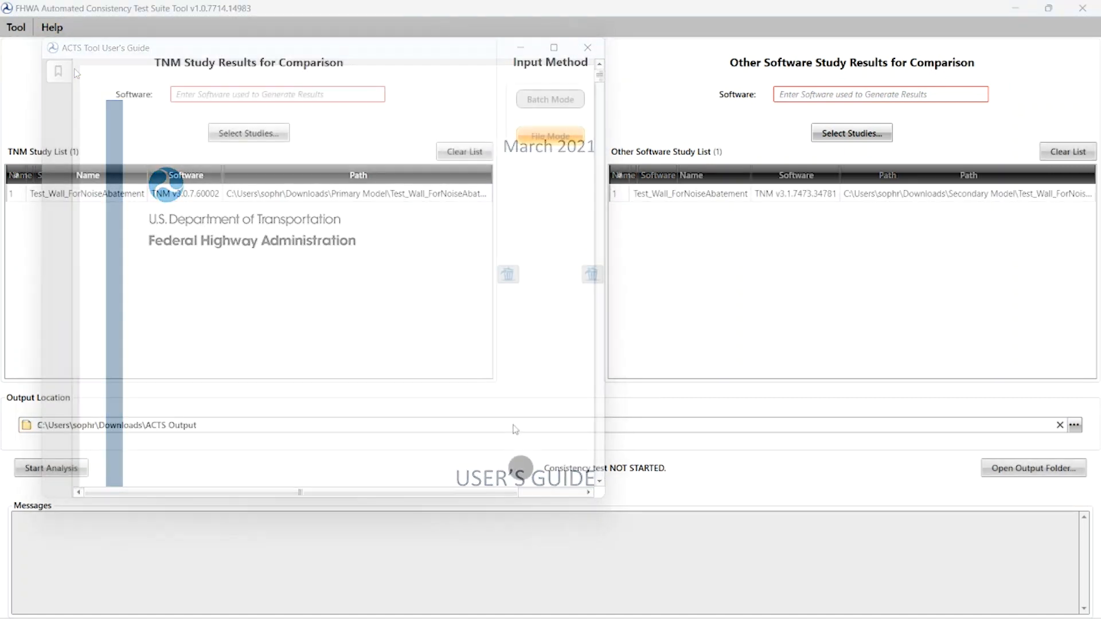
Step: Label the TNM studies' software as 3.1 and the other studies' software as 3.0, and start the analysis
click(347, 99)
text(3.1)
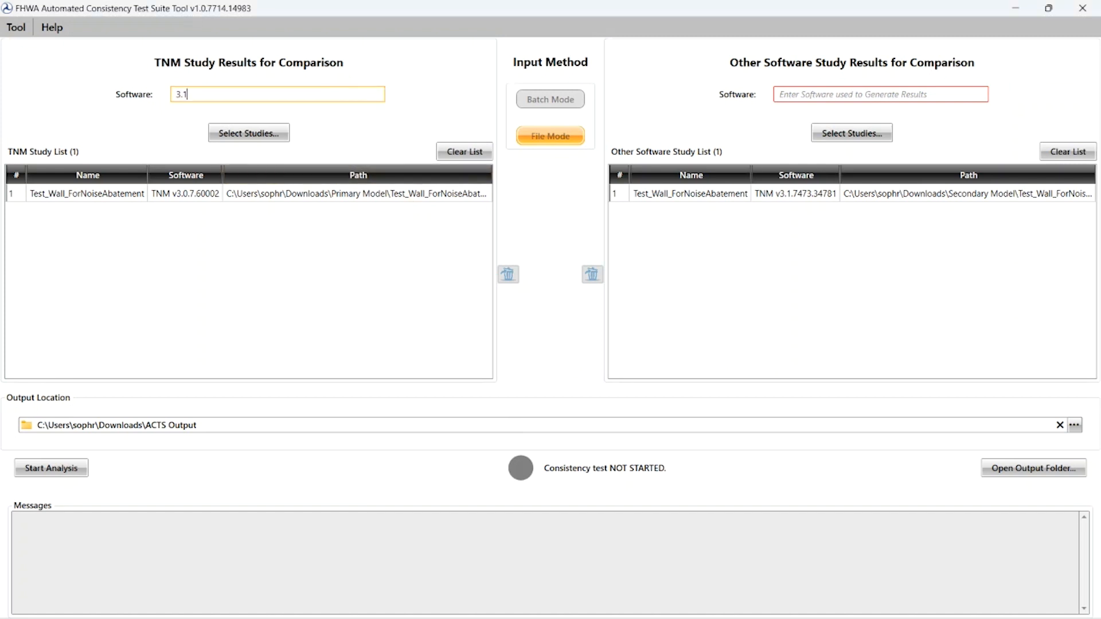
click(791, 94)
text(3.0)
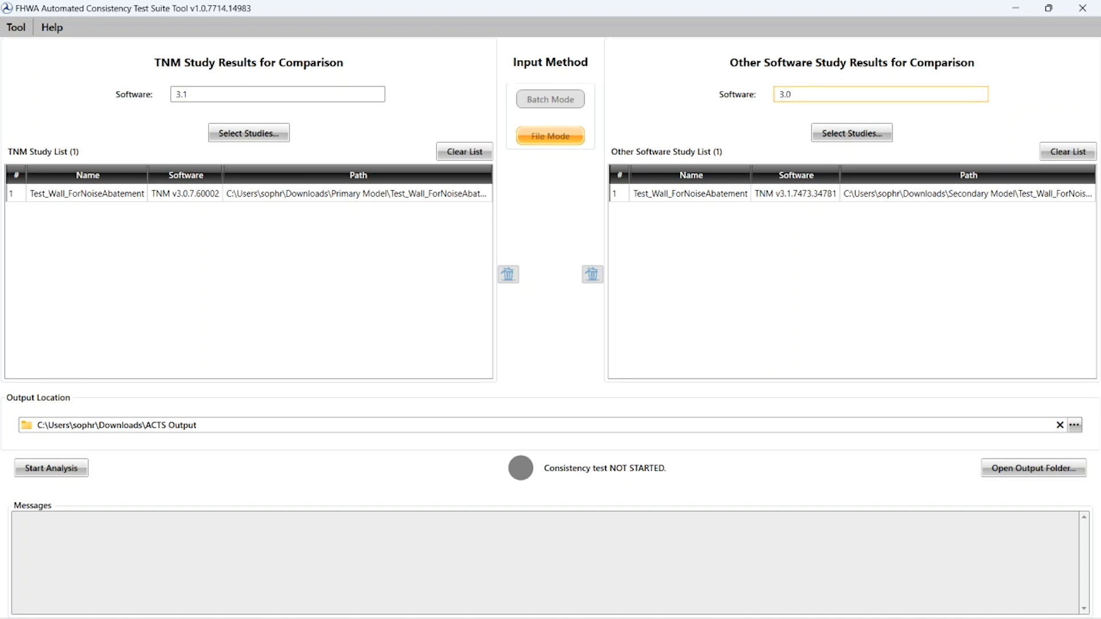
click(82, 469)
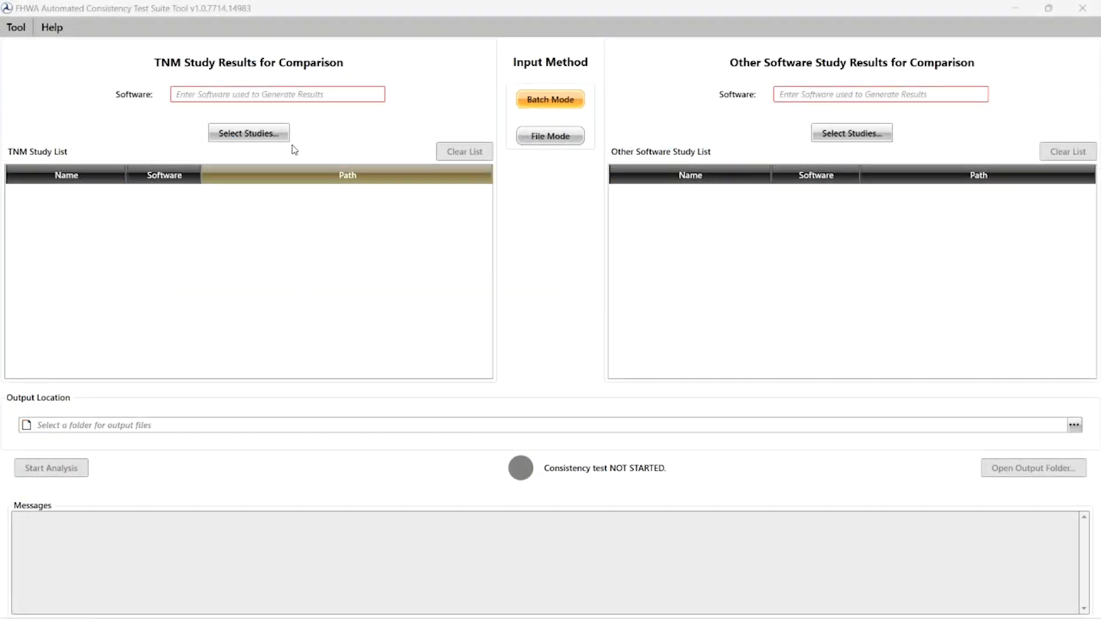
Step: Load all TNM studies from the Primary Model folder in Downloads using Batch Mode
click(282, 141)
double_click(404, 305)
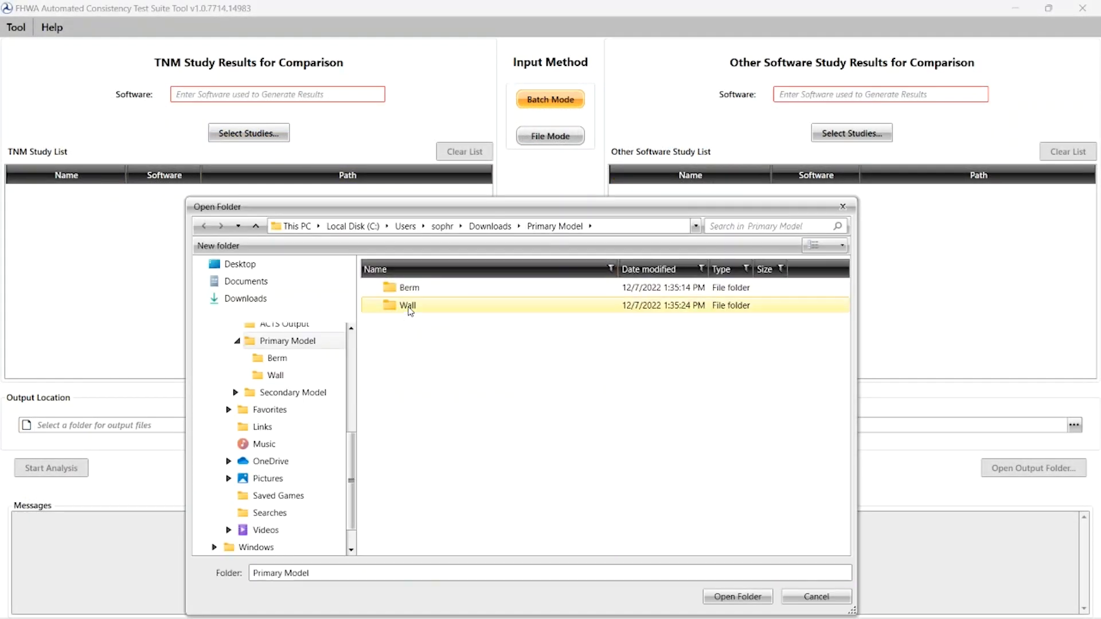
click(733, 596)
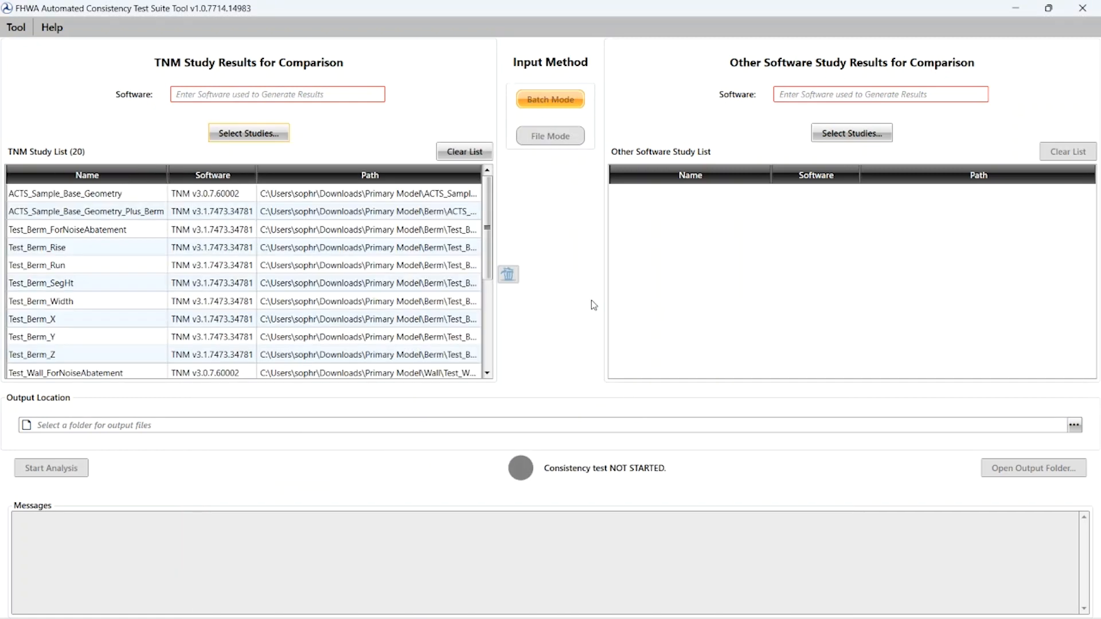
Step: Switch the input method to File Mode and add ACTS_Sample_Base_Geometry.xml from Primary Model to the TNM study list
click(545, 137)
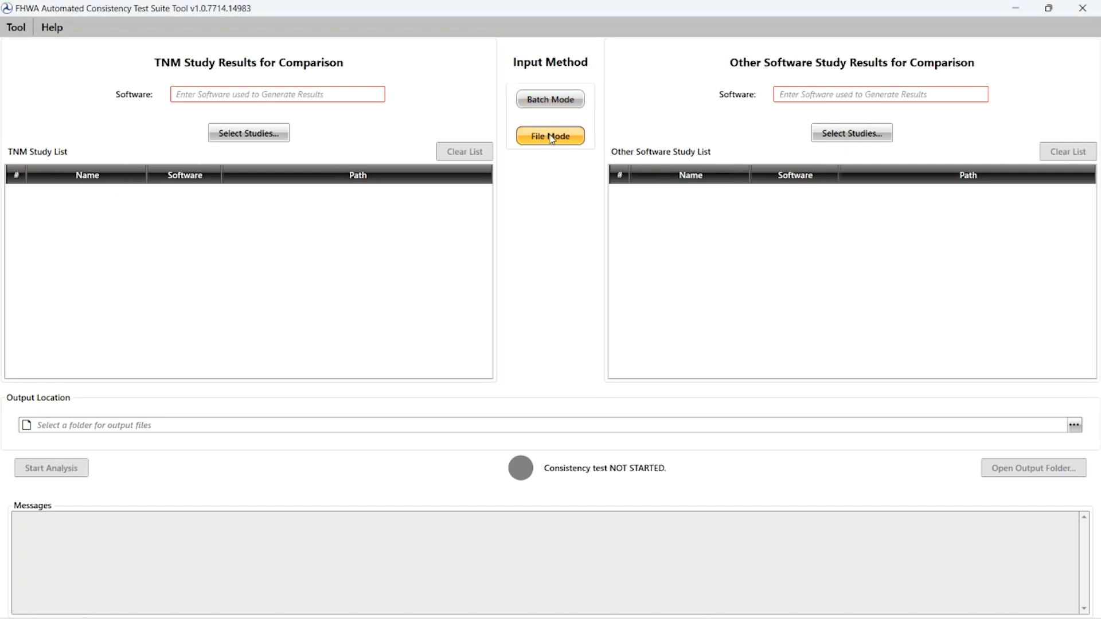
click(255, 138)
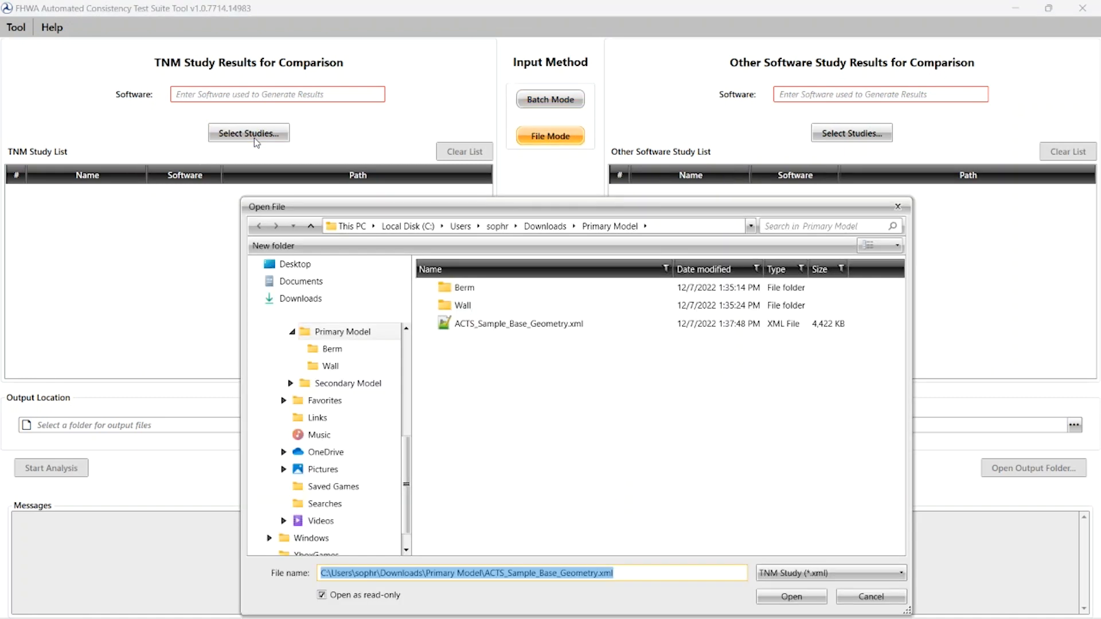
double_click(532, 324)
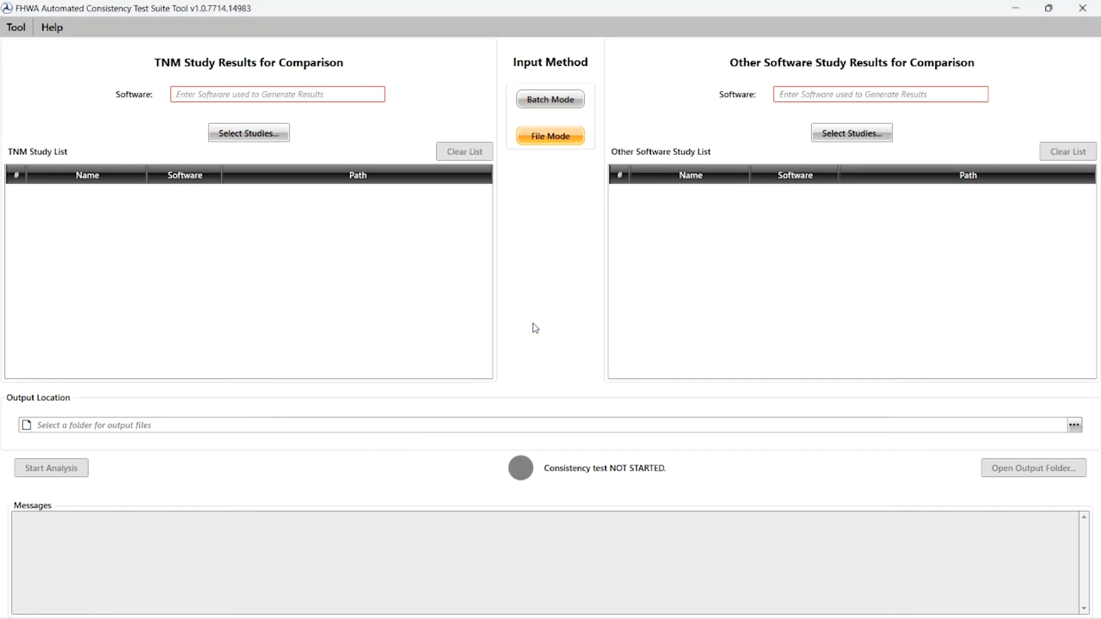
Step: Add the consecutive files Test_Wall_OnStruct_1.xml through Test_Wall_SegHt.xml from the Primary Model's Wall folder to the TNM study list
click(258, 133)
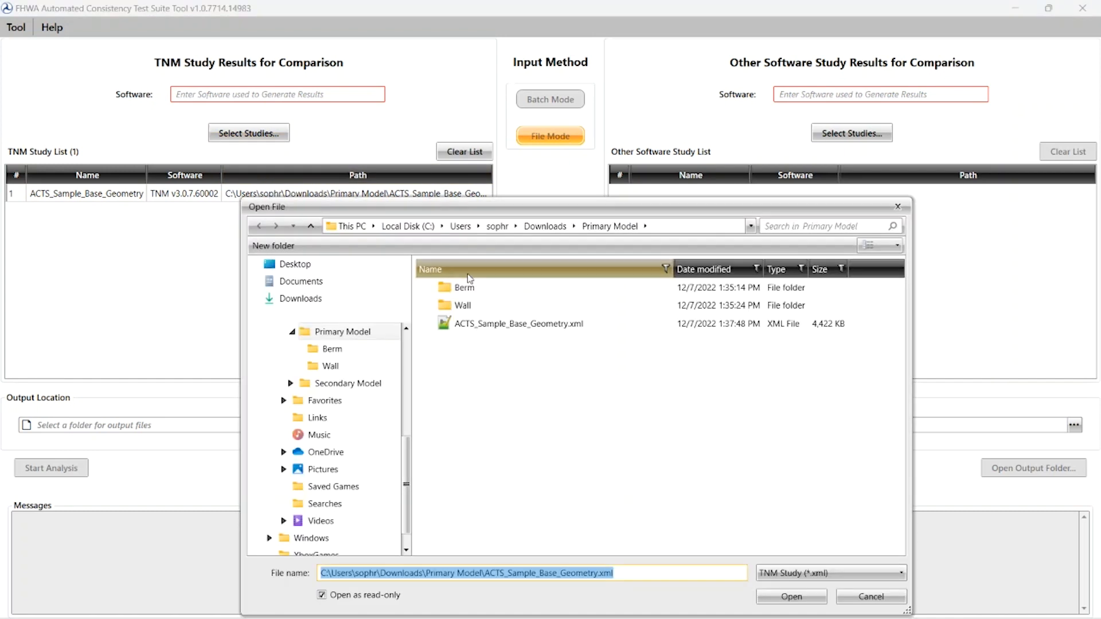
double_click(469, 306)
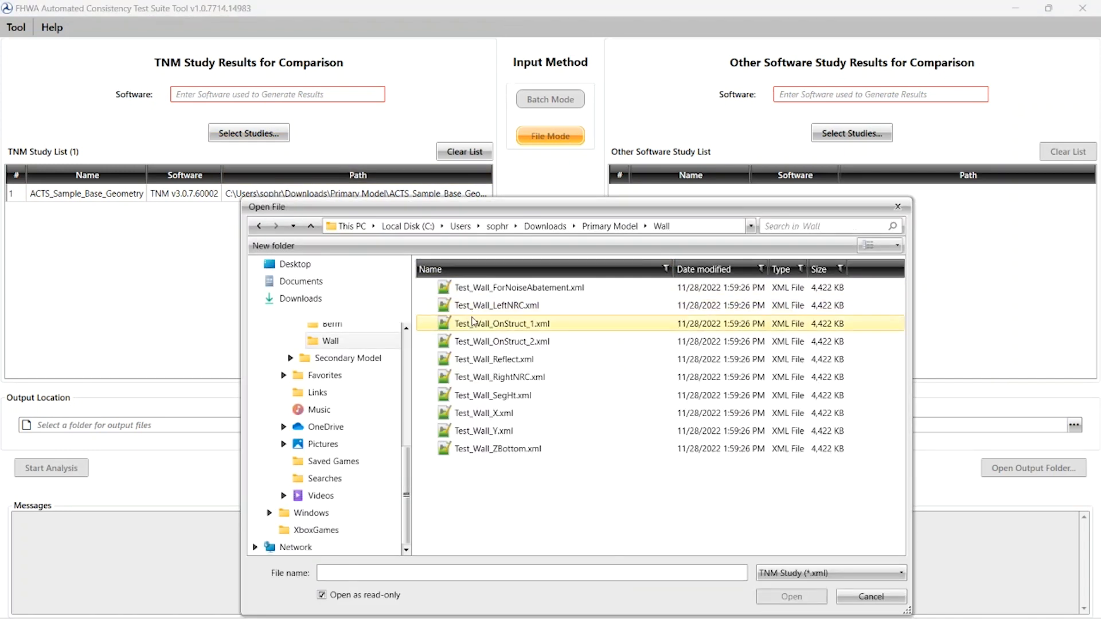
click(474, 326)
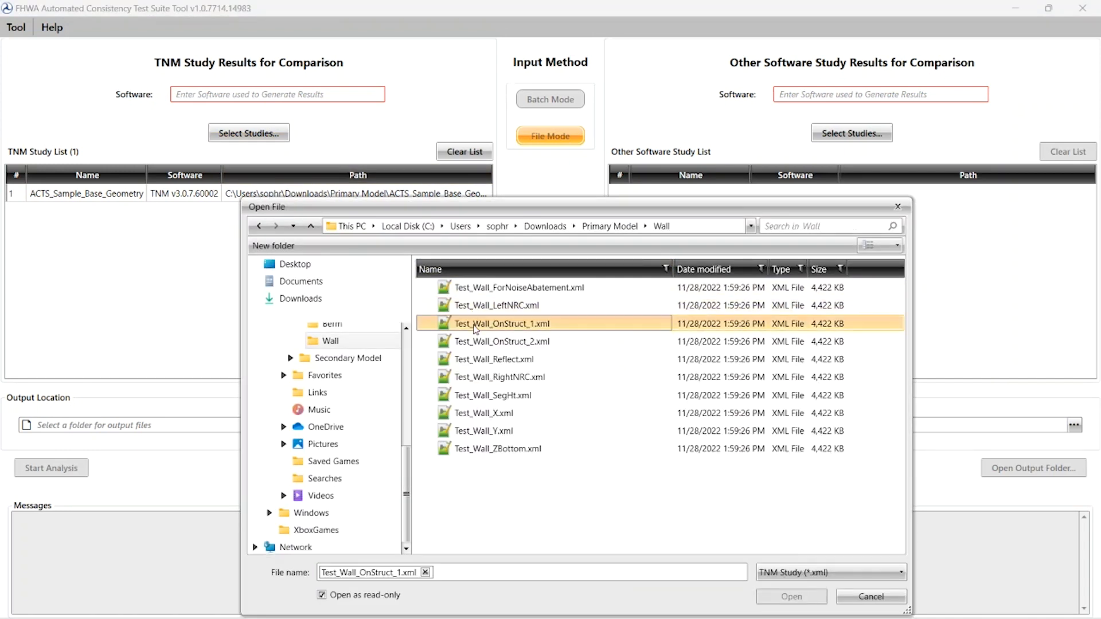
shift+click(486, 397)
click(780, 596)
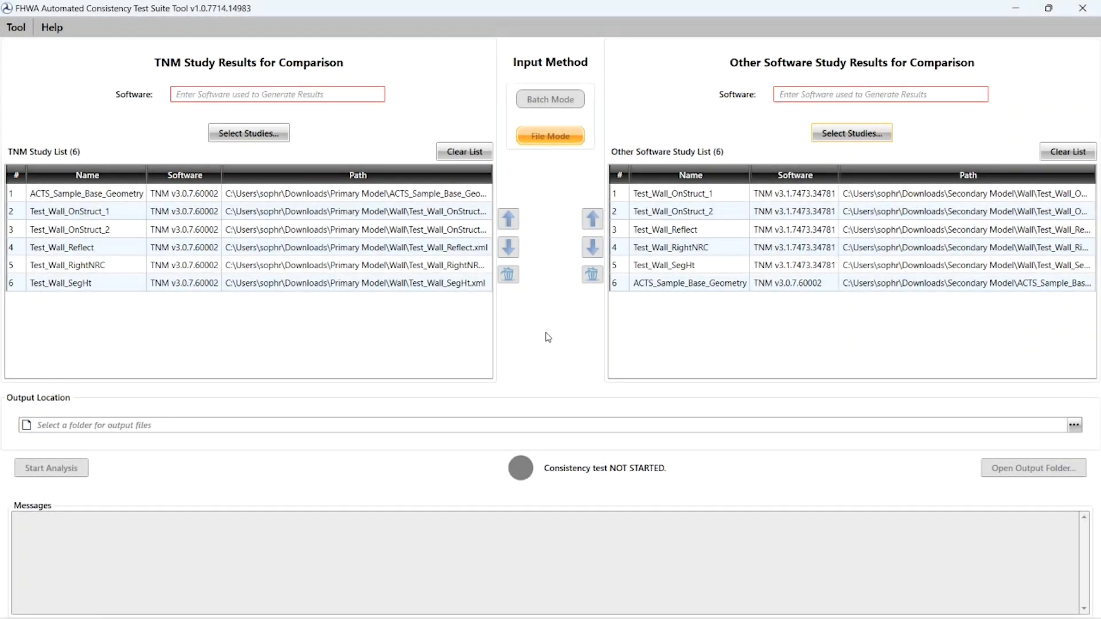
Step: Move ACTS_Sample_Base_Geometry down to the last position, row 6, in the TNM study list
click(468, 197)
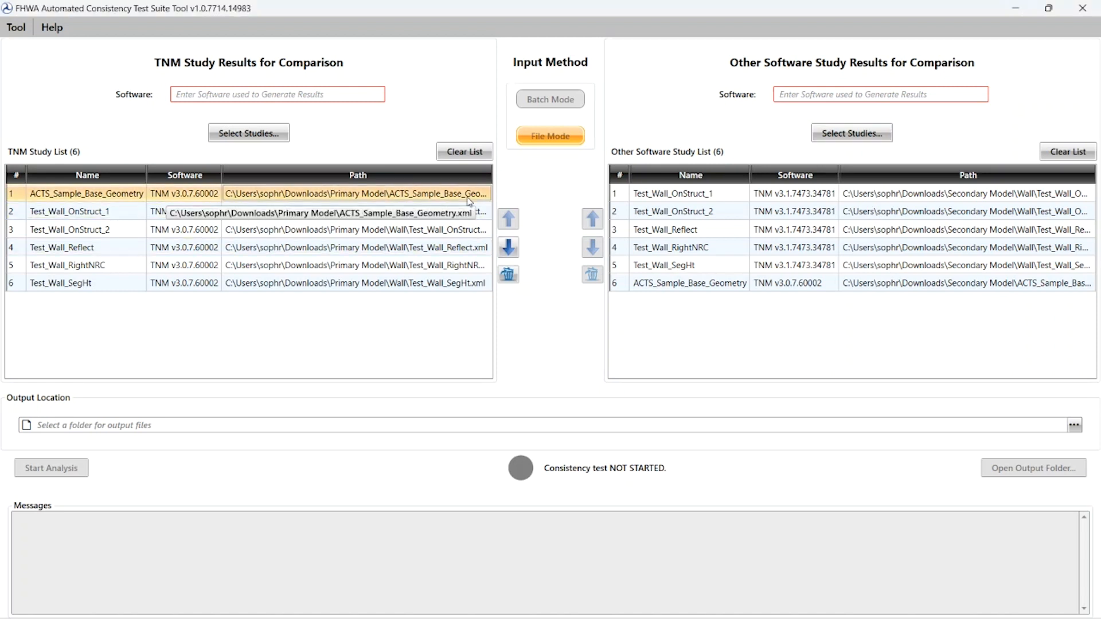
click(508, 248)
click(508, 248)
click(508, 248)
click(508, 248)
click(508, 247)
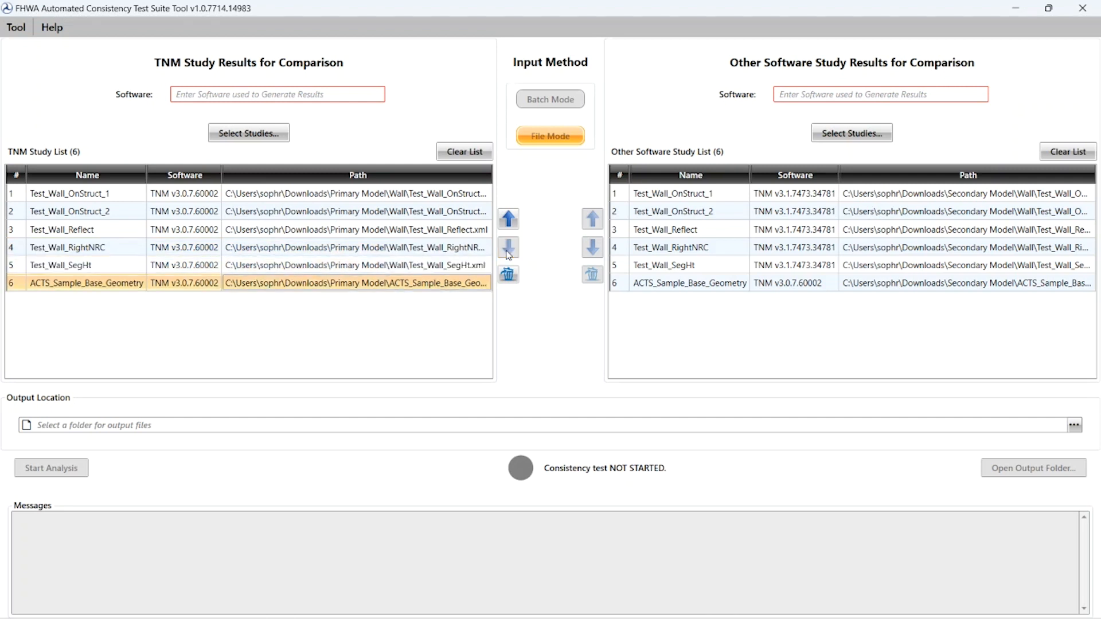
Step: Remove Test_Wall_RightNRC from both the TNM and other software study lists, and clear all remaining studies from both lists
click(485, 253)
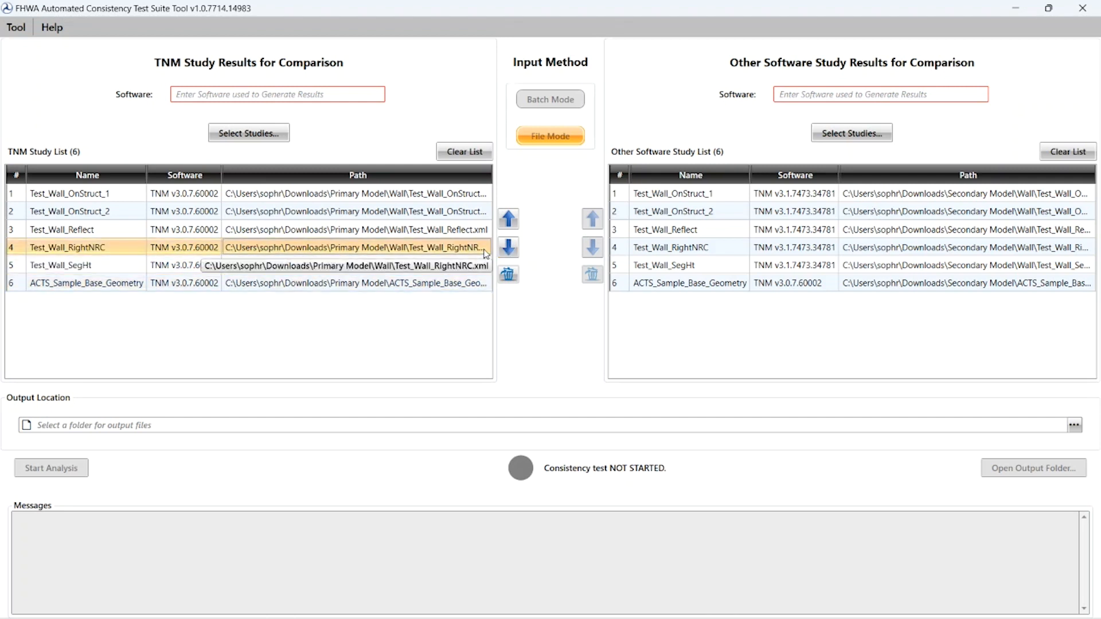
click(507, 274)
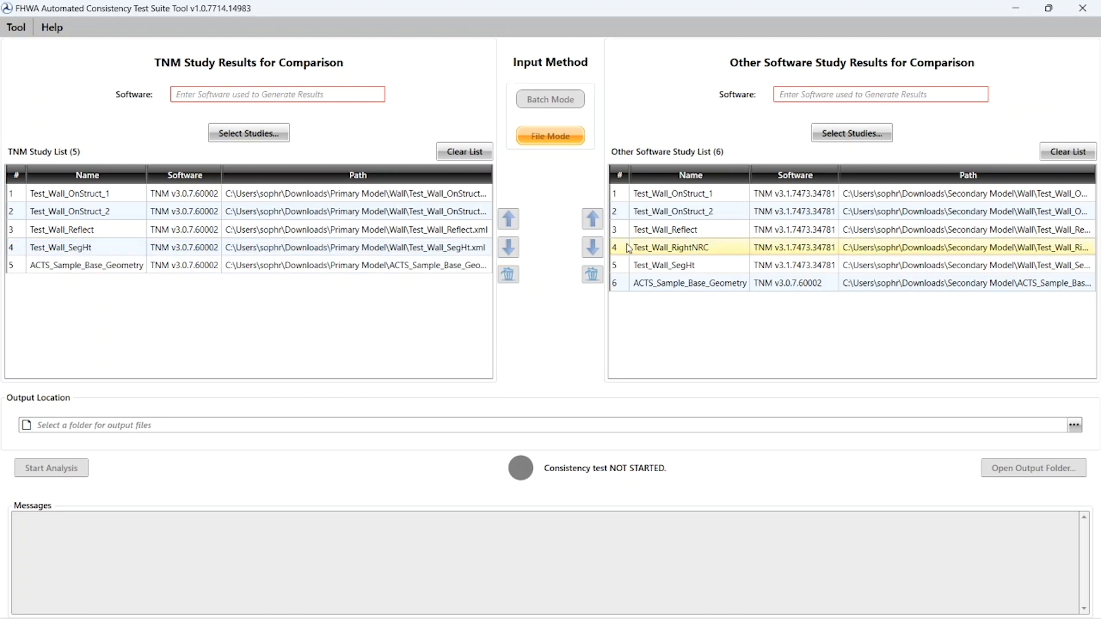
click(629, 248)
click(591, 274)
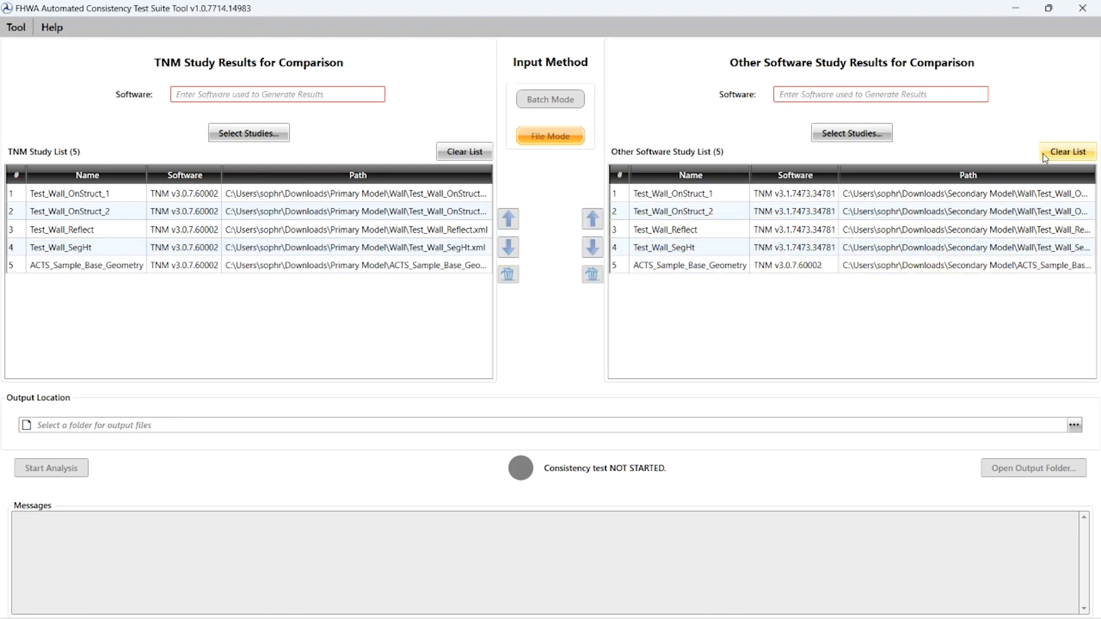
click(1044, 156)
click(489, 158)
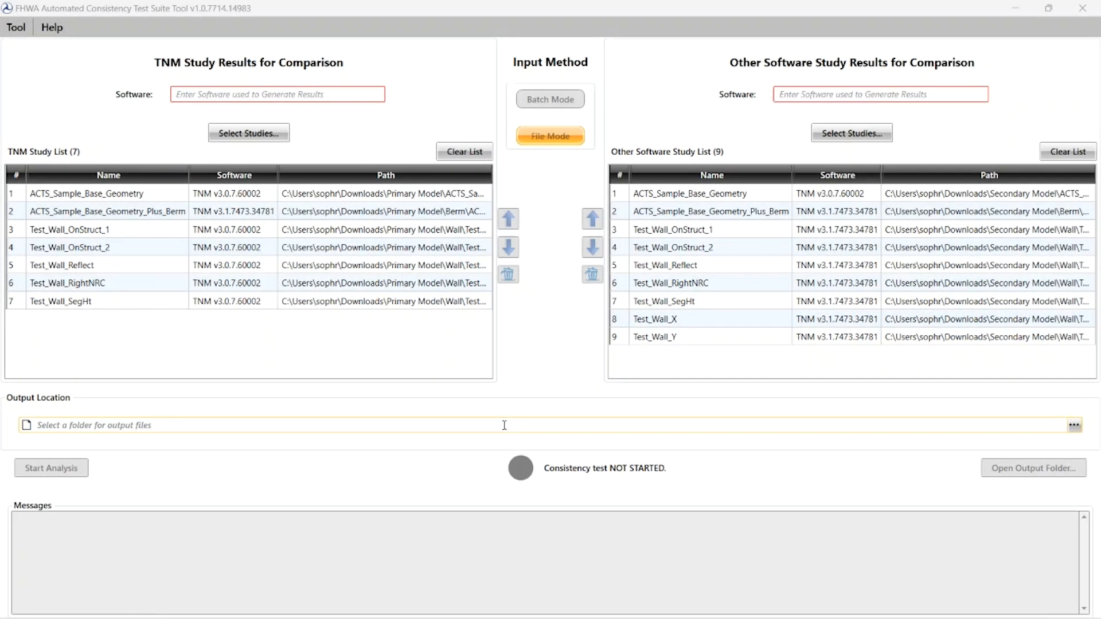
Step: Set the output location to the ACTS Output folder in Downloads and start the consistency analysis
click(1074, 425)
click(303, 298)
double_click(484, 288)
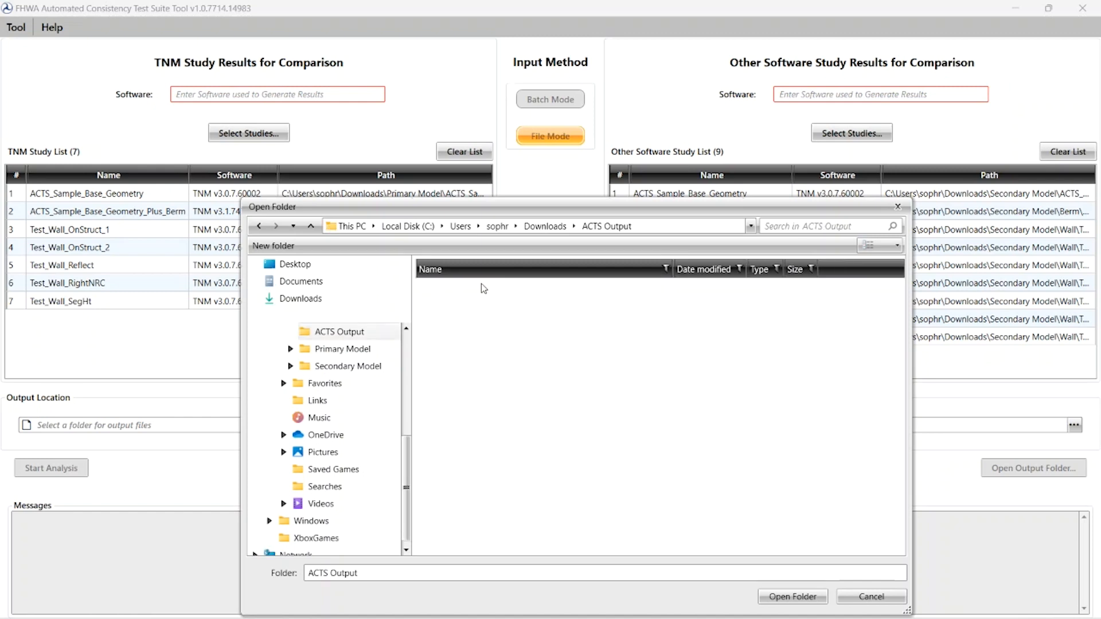
click(792, 596)
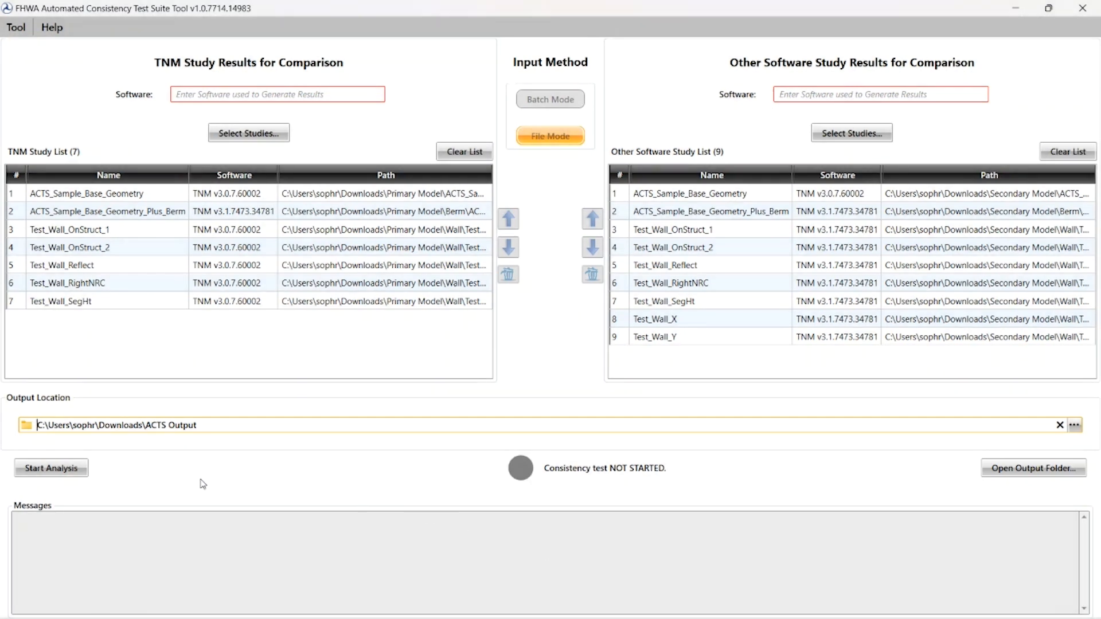
click(86, 474)
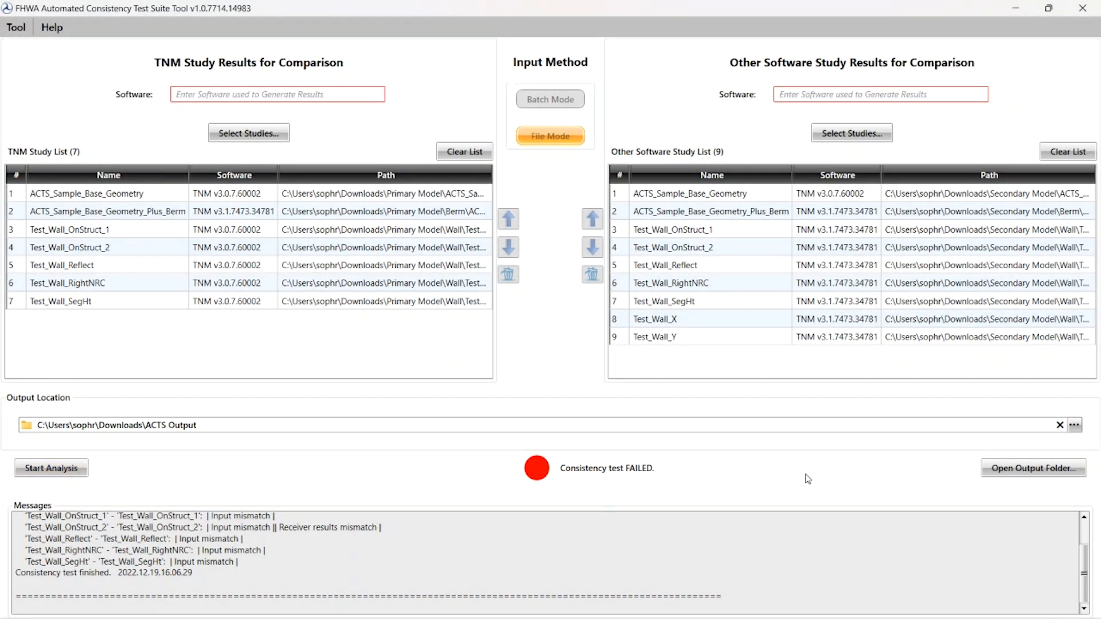
Step: Open the ACTS.Report_2022.12.19.16.06.26 workbook from the output folder in Excel and review the Summary sheet's match and pass columns
click(1003, 471)
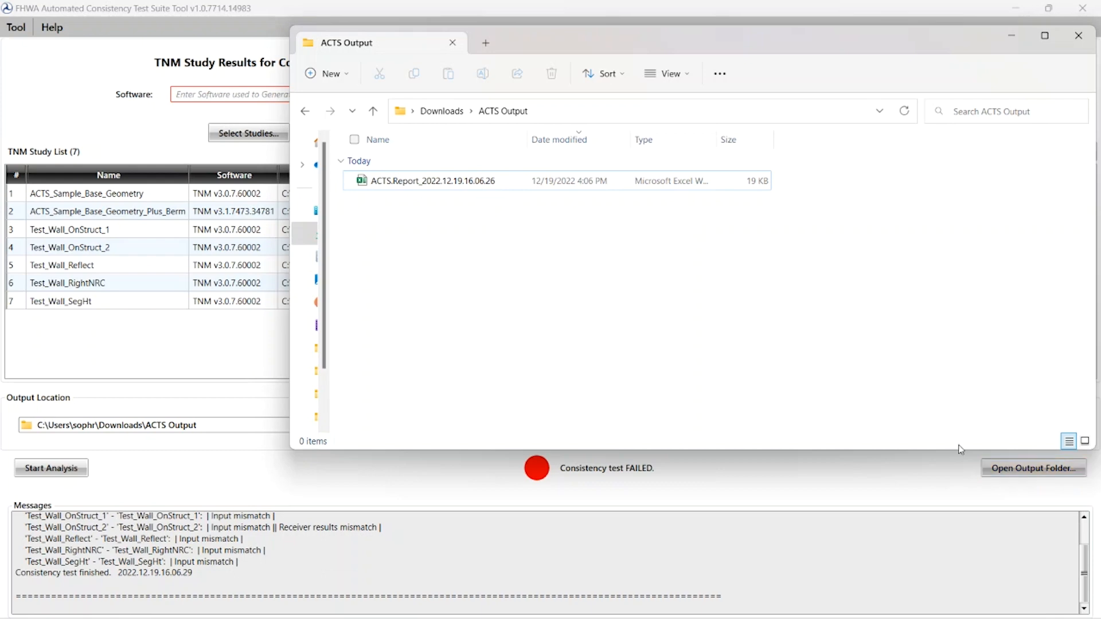
double_click(523, 181)
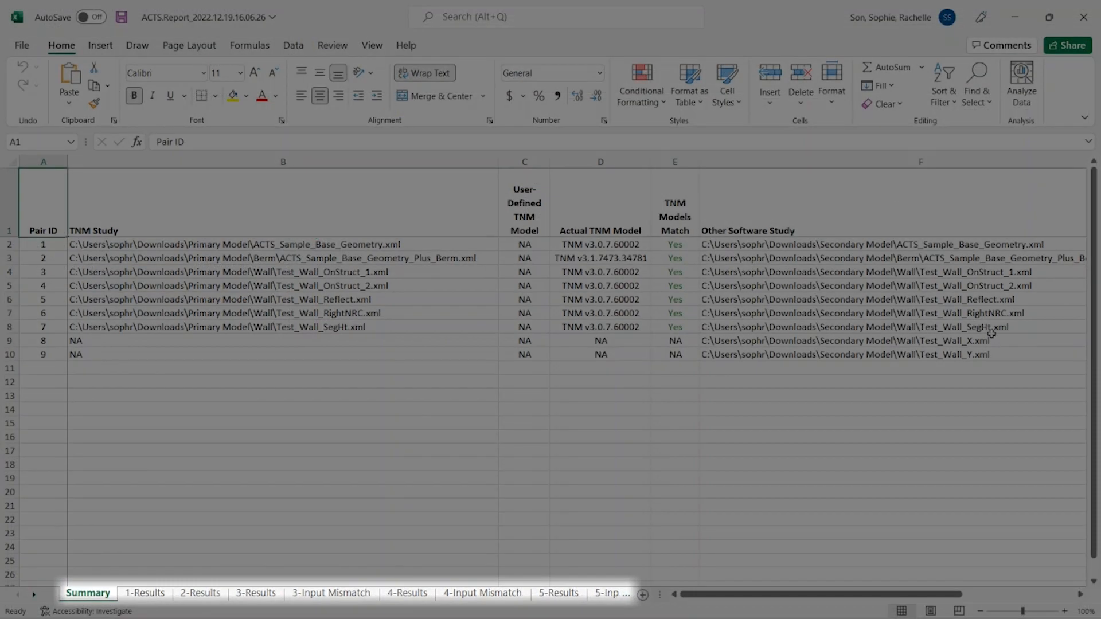
scroll(1004, 349, right, 5)
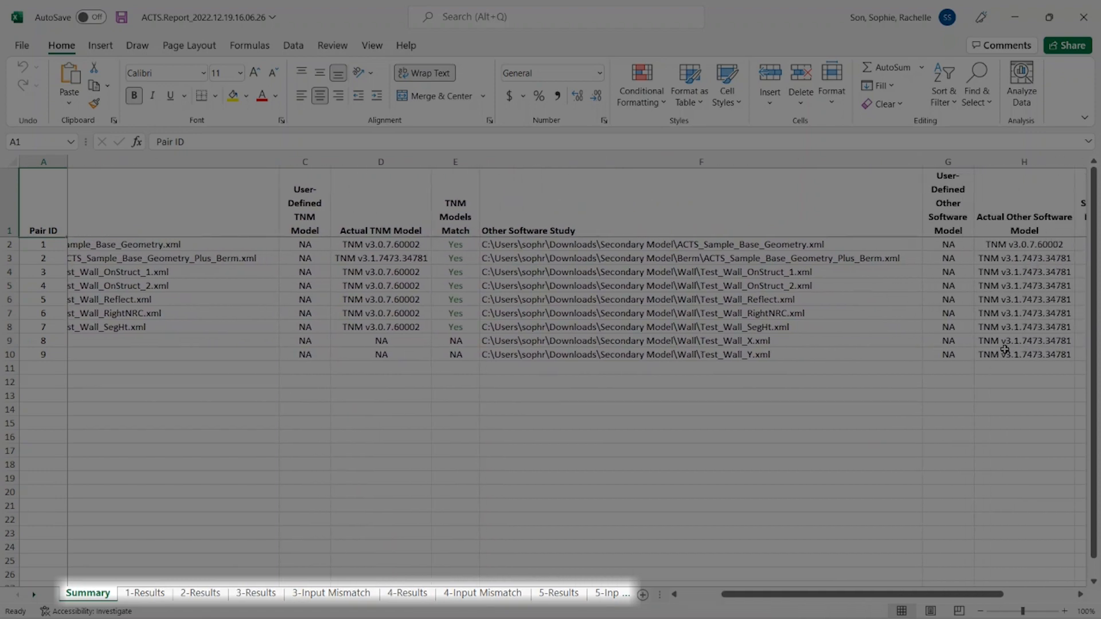
scroll(1066, 347, right, 3)
click(405, 593)
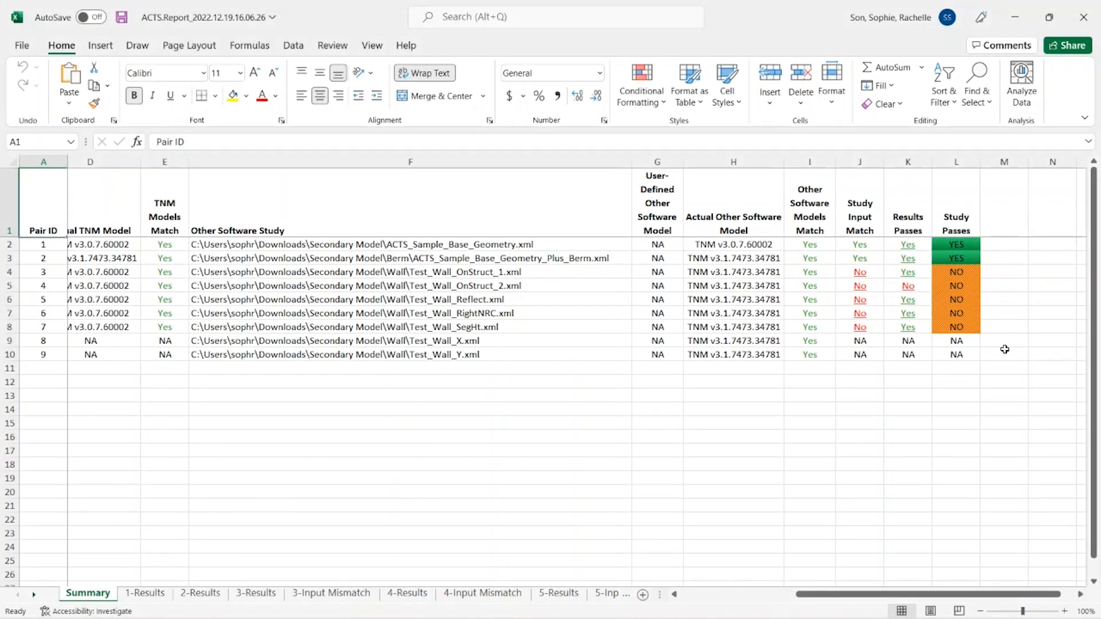
scroll(1004, 349, left, 1)
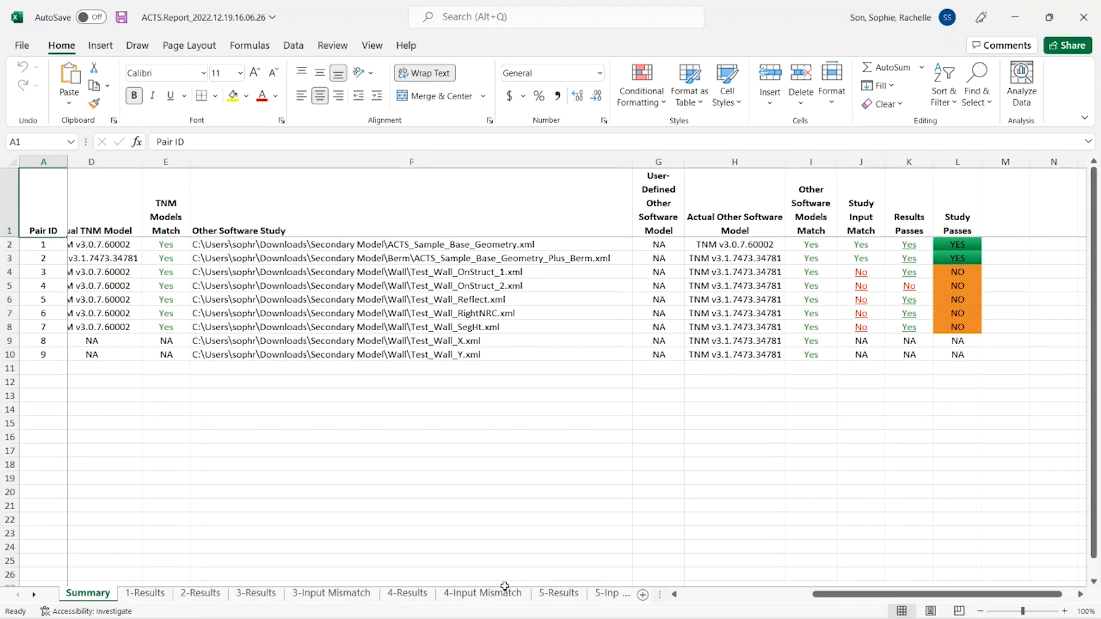
Step: Examine the receiver results for study pair 4, return to the Summary sheet, and open the results for pair 7
click(502, 593)
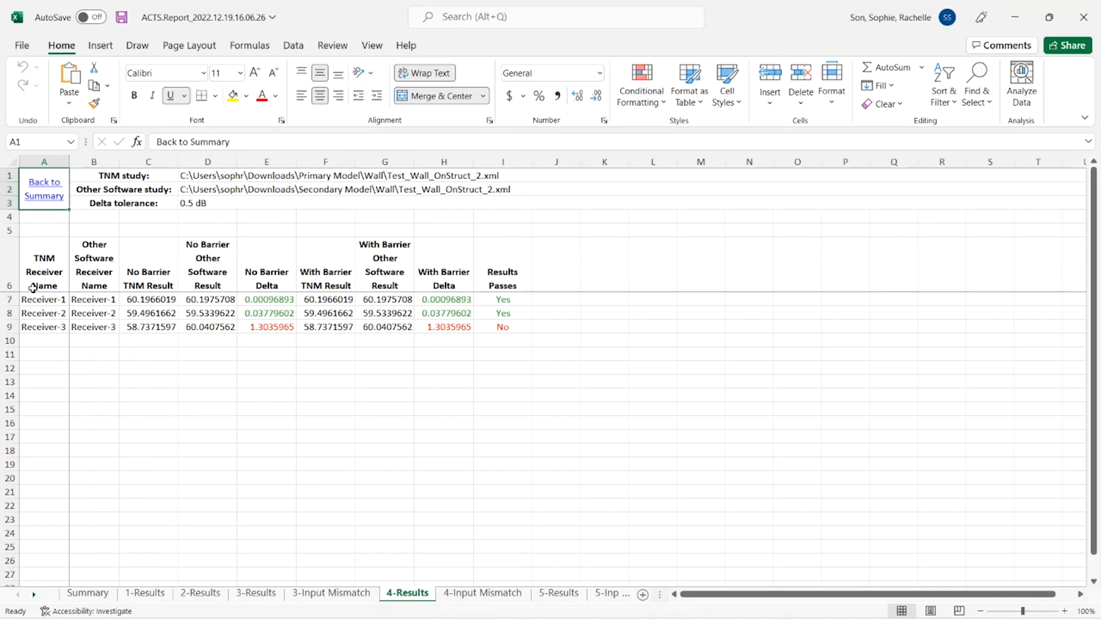
click(39, 207)
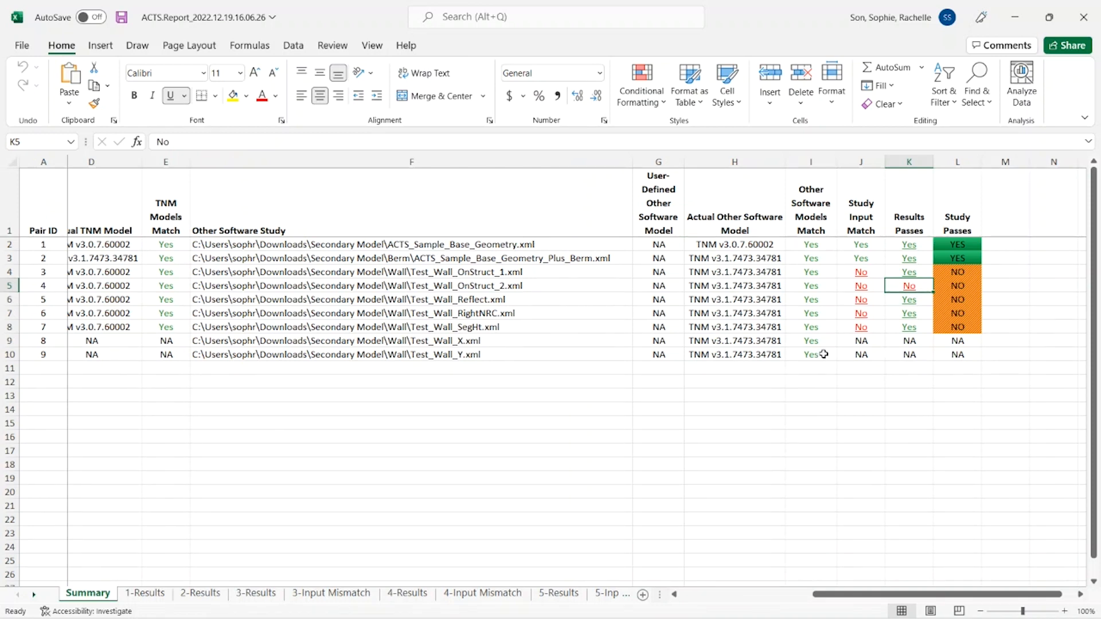
click(907, 328)
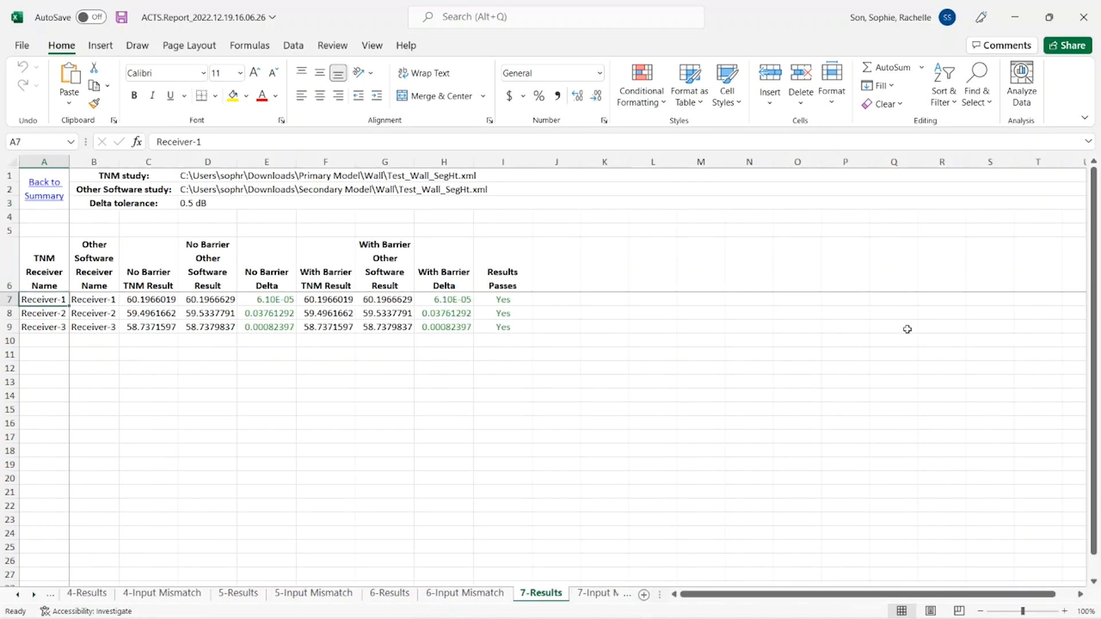